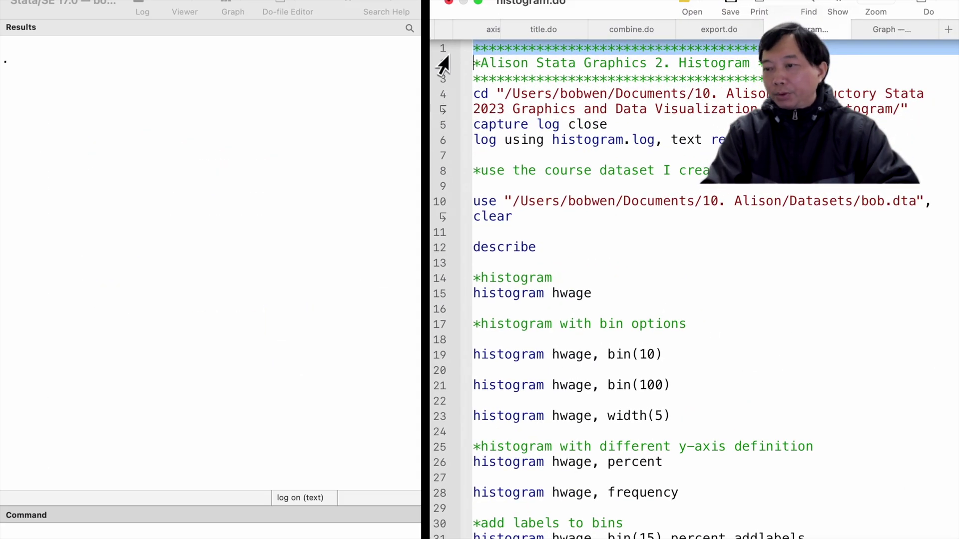
# Step: Run the setup lines to set the working folder and start the log, then load bob.dta
pyautogui.moveTo(443, 65); pyautogui.dragTo(443, 68)
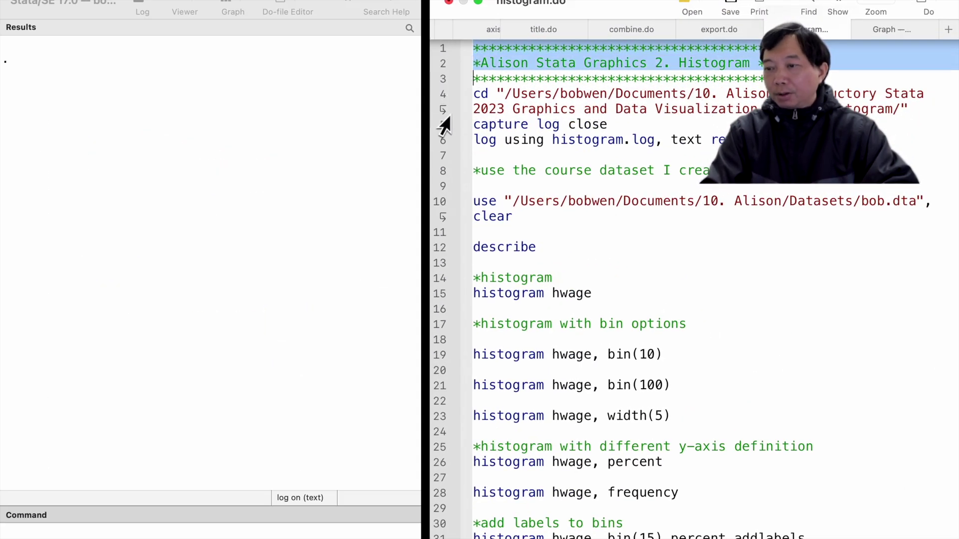
pyautogui.moveTo(440, 56); pyautogui.dragTo(455, 185)
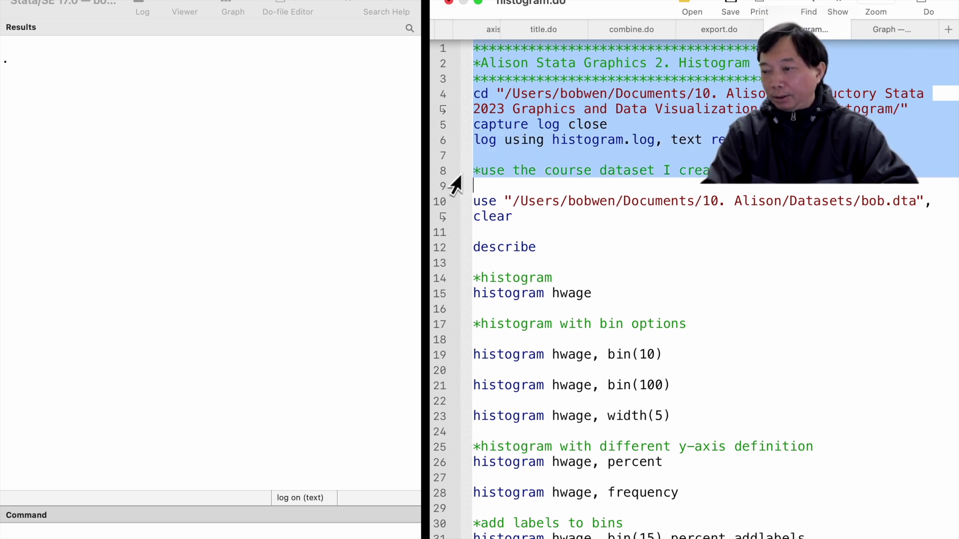
pyautogui.press('super+shift+d')
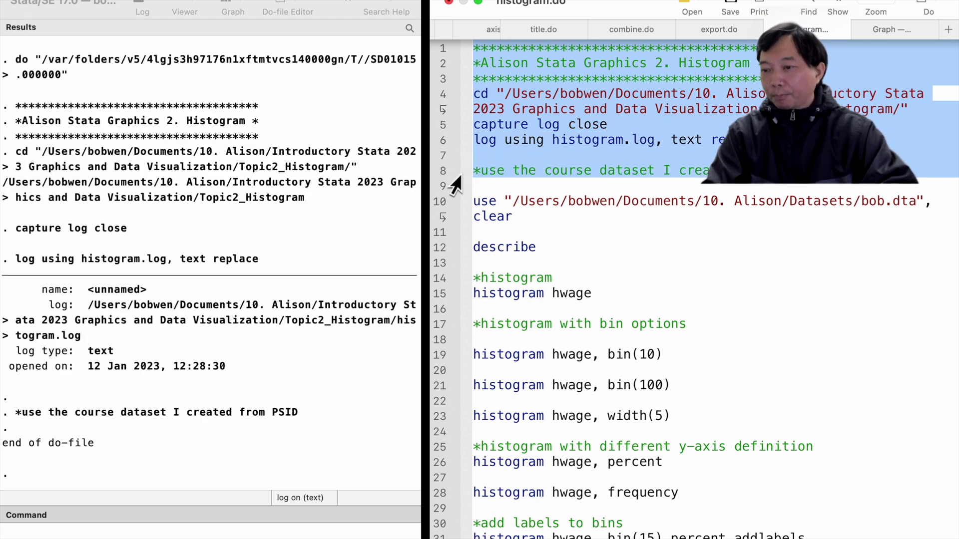
pyautogui.click(436, 206)
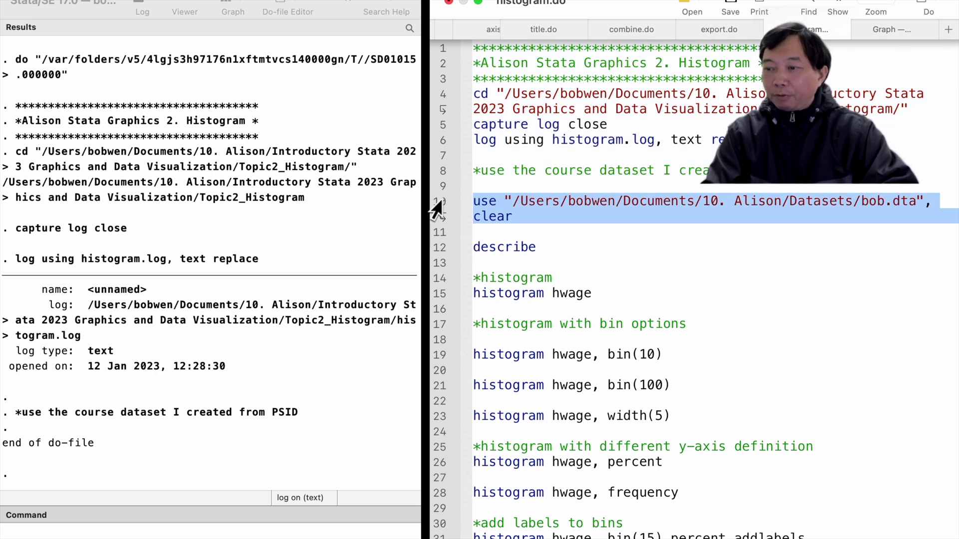
pyautogui.press('super+shift+d')
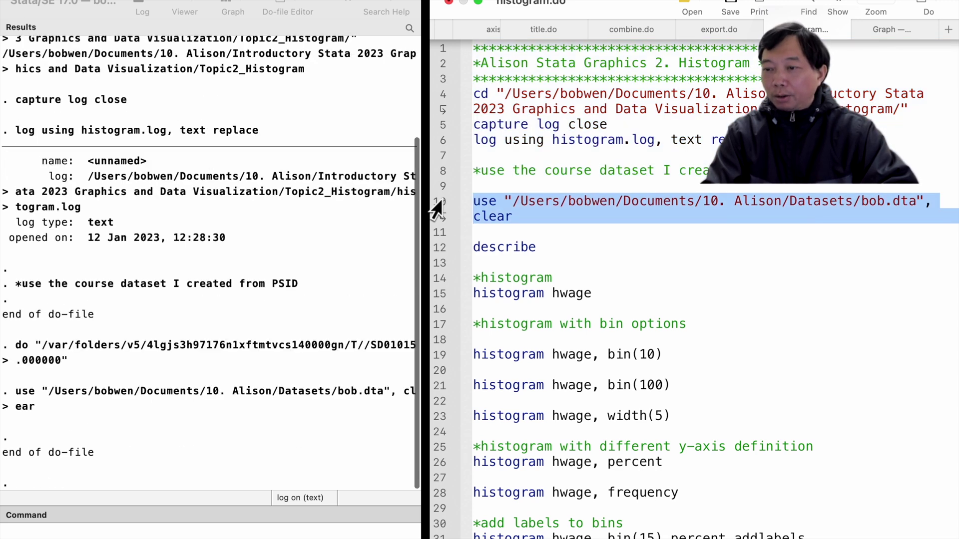
# Step: Describe bob.dta, showing its 18 variables including hwage and 4,183 observations
pyautogui.click(436, 252)
pyautogui.press('super+shift+d')
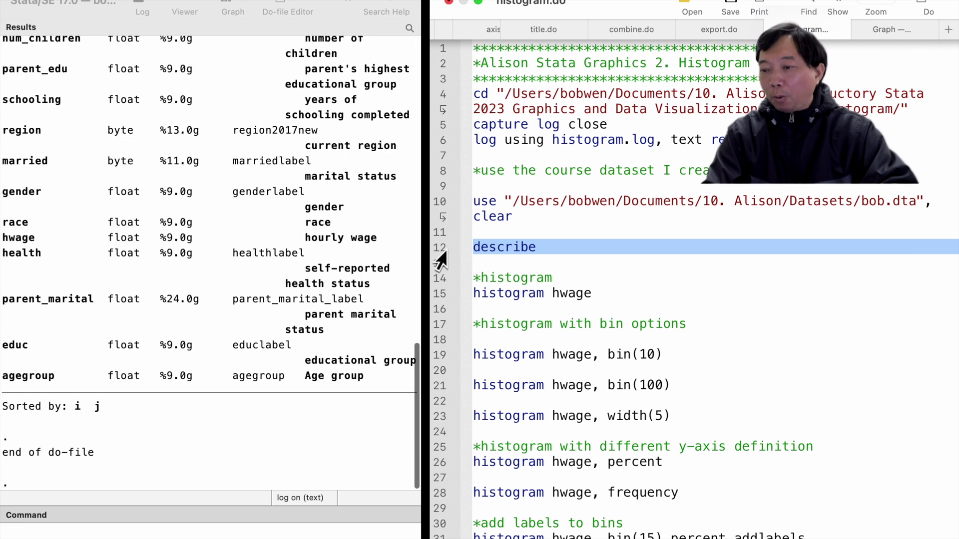
pyautogui.scroll(3, 309, 241)
pyautogui.scroll(5, 310, 248)
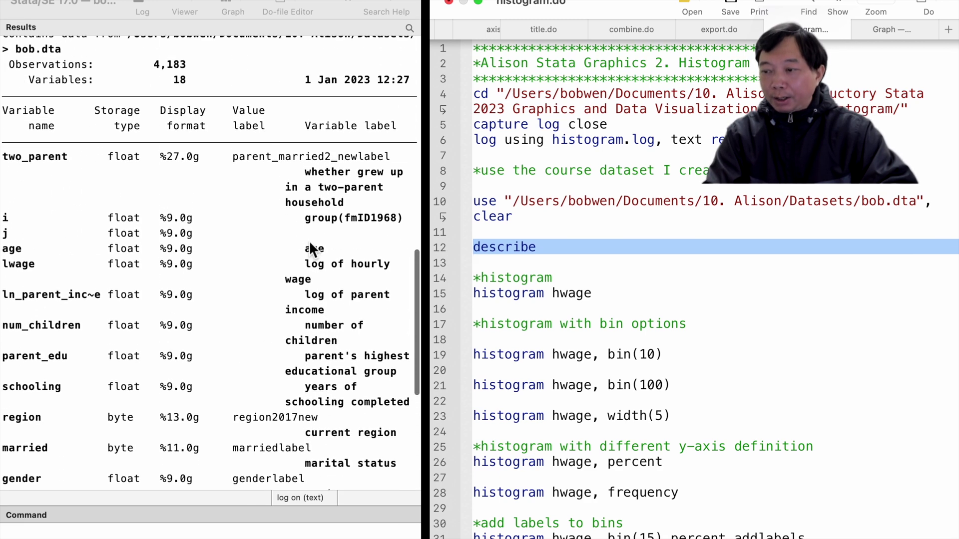
pyautogui.click(440, 279)
pyautogui.click(439, 298)
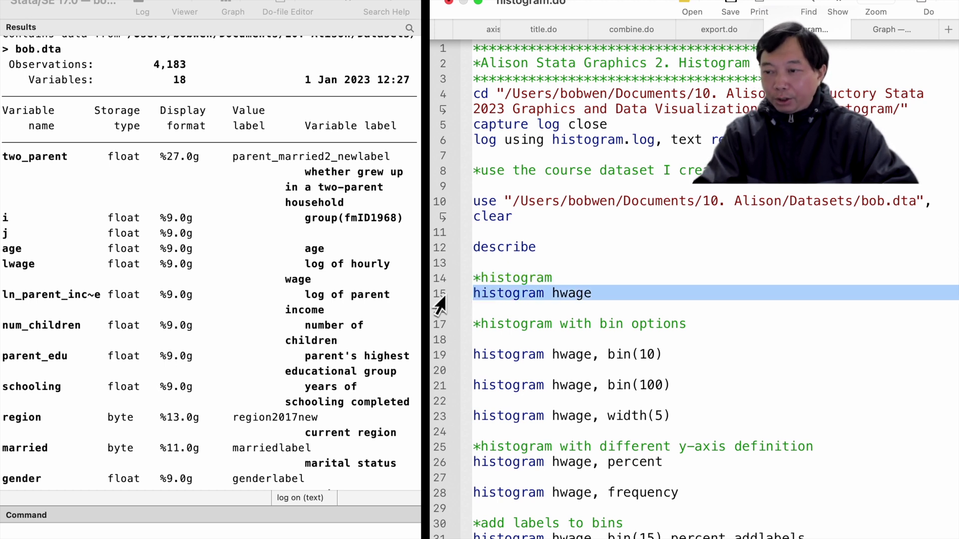
# Step: Draw the default hwage density histogram: 36 bins starting at 2.0799999, width 2.1644444
pyautogui.press('super+shift+d')
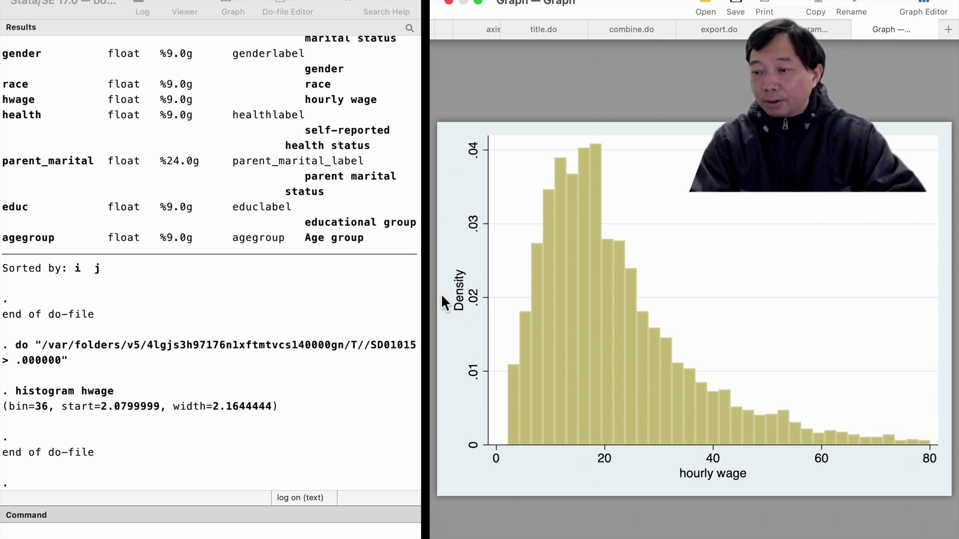
pyautogui.hotkey('ctrl', 'shift', 'Tab')
pyautogui.click(436, 326)
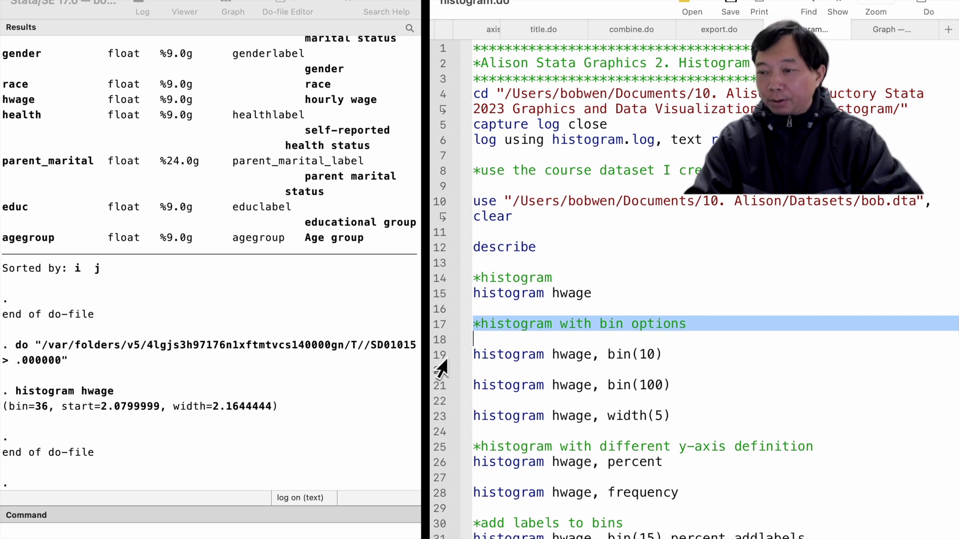
pyautogui.click(437, 360)
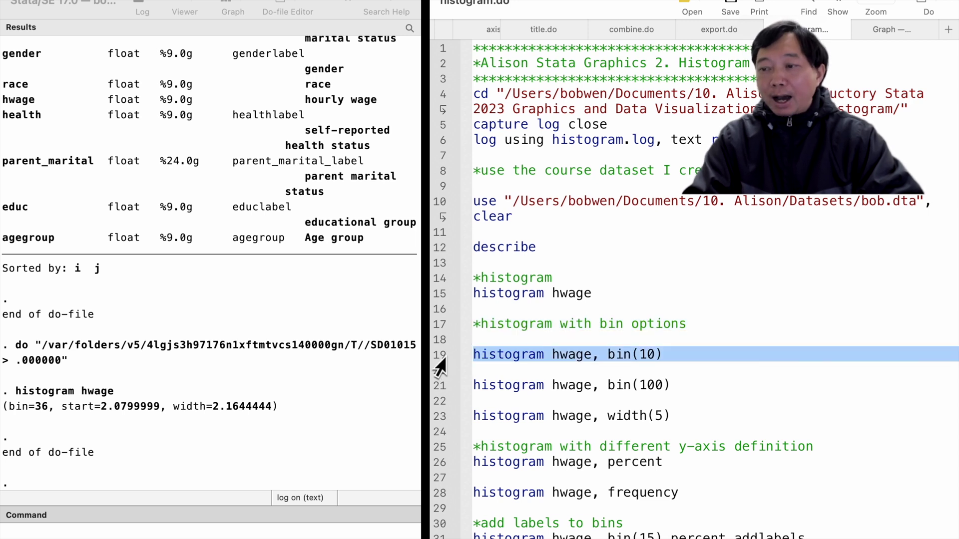
# Step: Redraw the hwage histogram with bin(10), then bin(100), then width(5) giving 16 bins
pyautogui.press('super+shift+d')
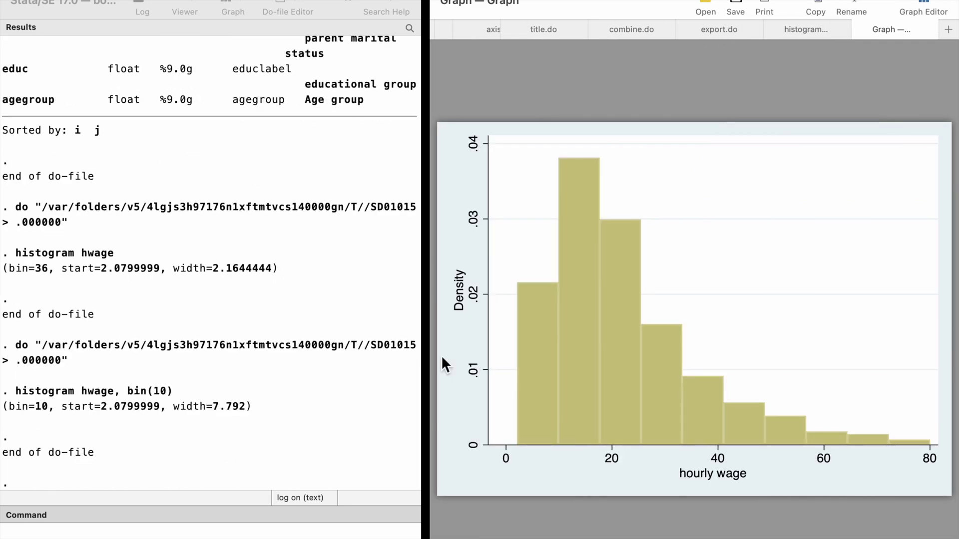
pyautogui.click(802, 31)
pyautogui.click(439, 391)
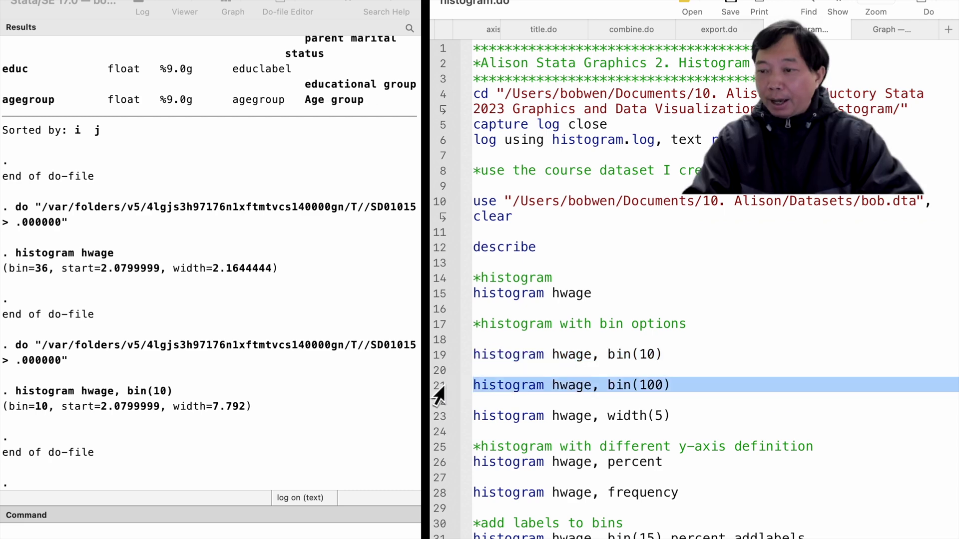
pyautogui.press('super+shift+d')
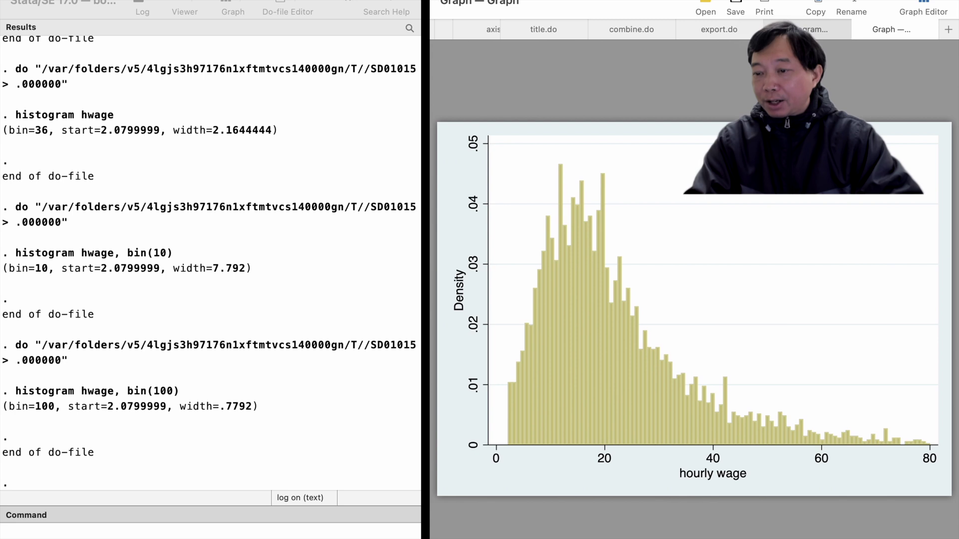
pyautogui.click(802, 29)
pyautogui.click(435, 418)
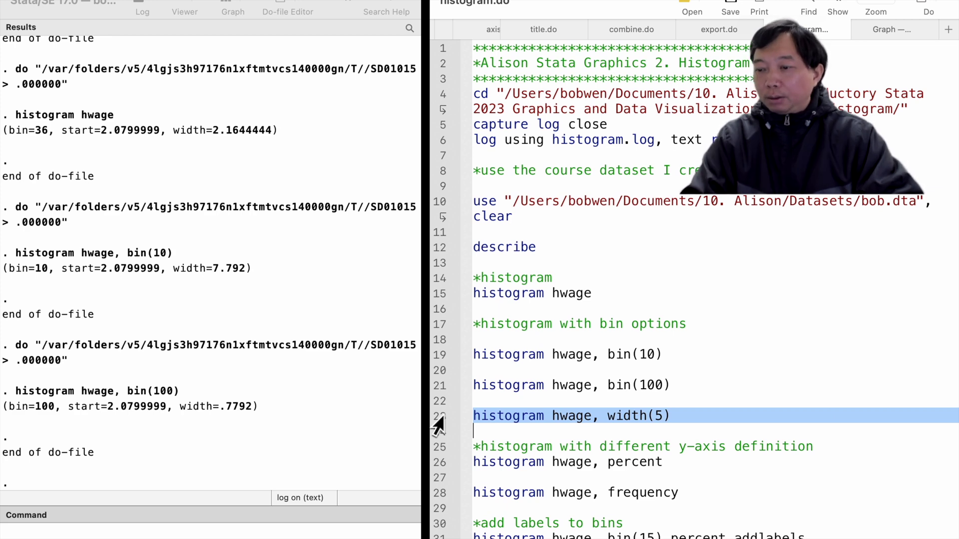
pyautogui.press('super+shift+d')
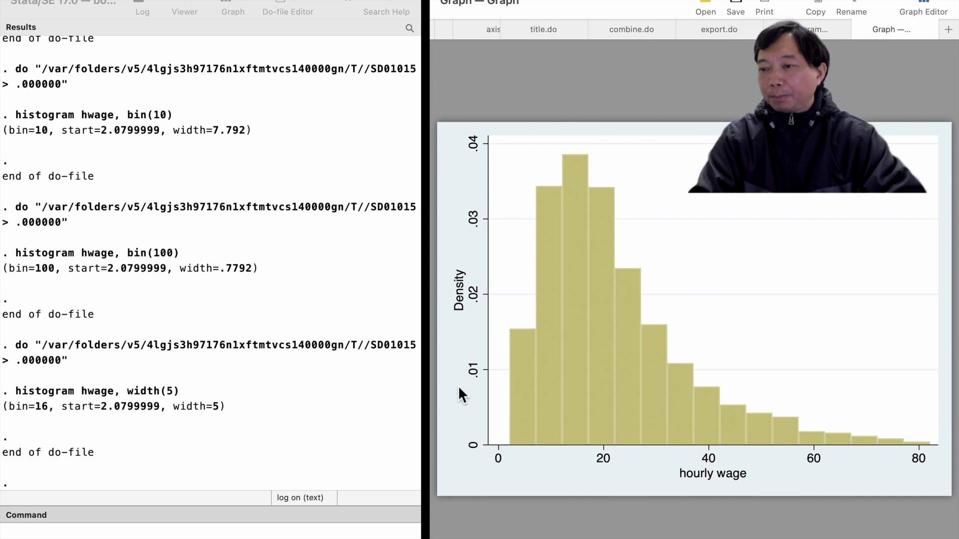
# Step: Draw 36-bin hwage histograms scaled as density, then percent, then frequency
pyautogui.hotkey('ctrl', 'shift', 'Tab')
pyautogui.click(433, 388)
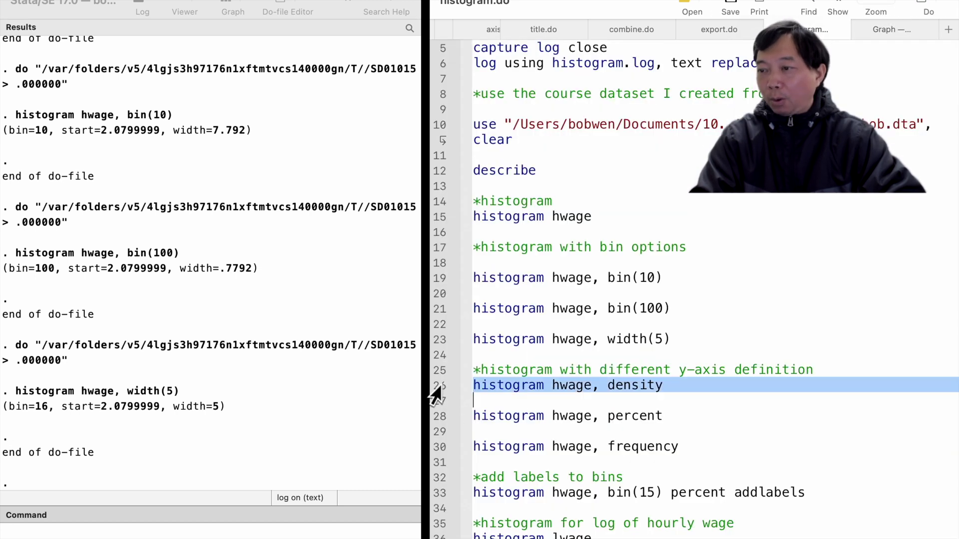
pyautogui.press('super+shift+d')
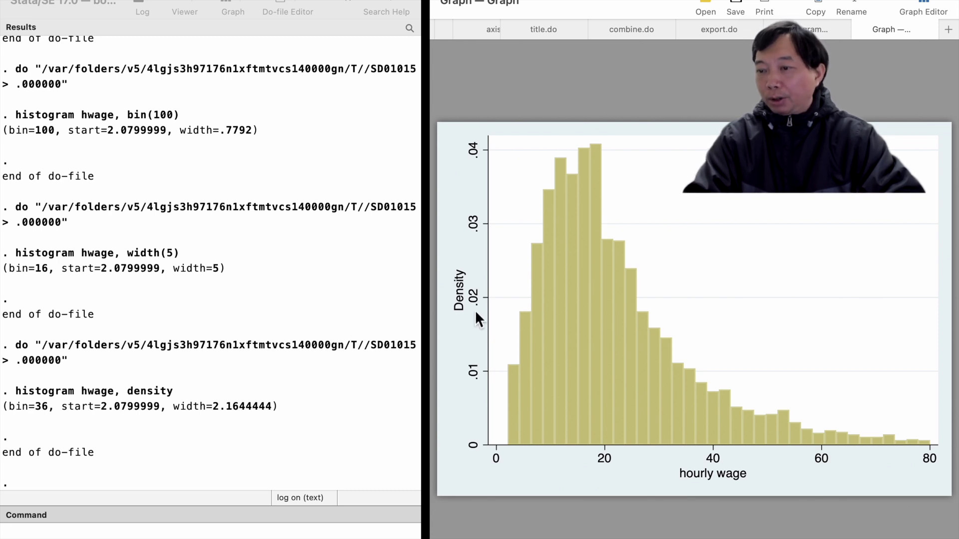
pyautogui.press('super+9')
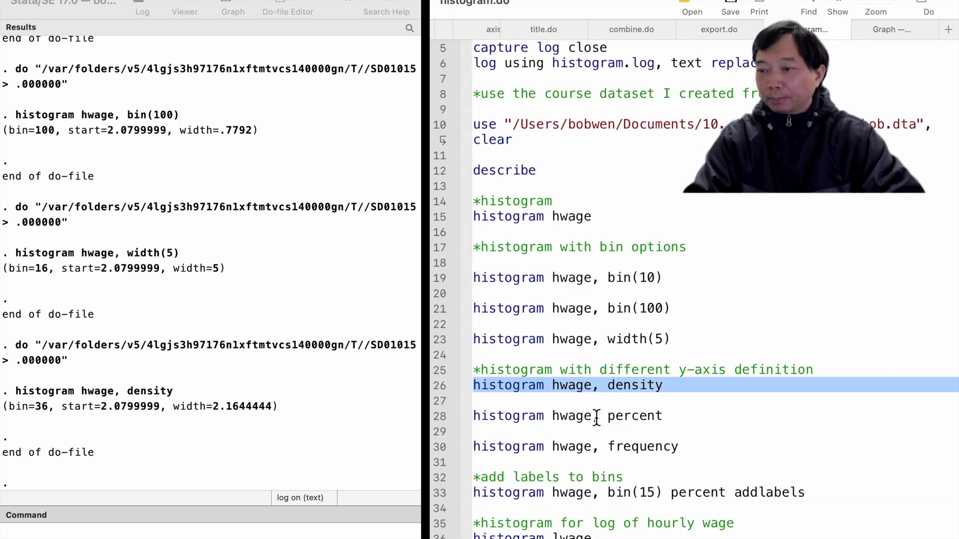
pyautogui.click(438, 417)
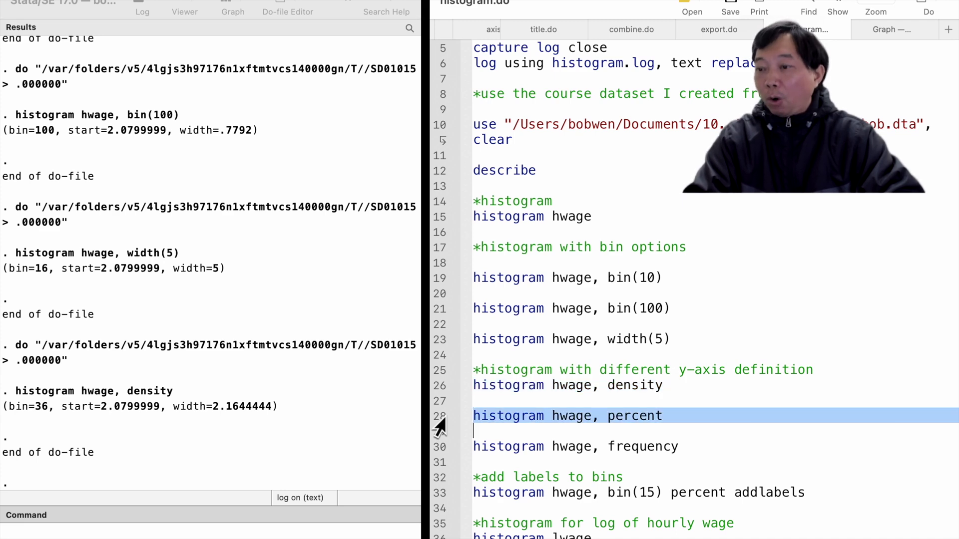
pyautogui.press('super+shift+d')
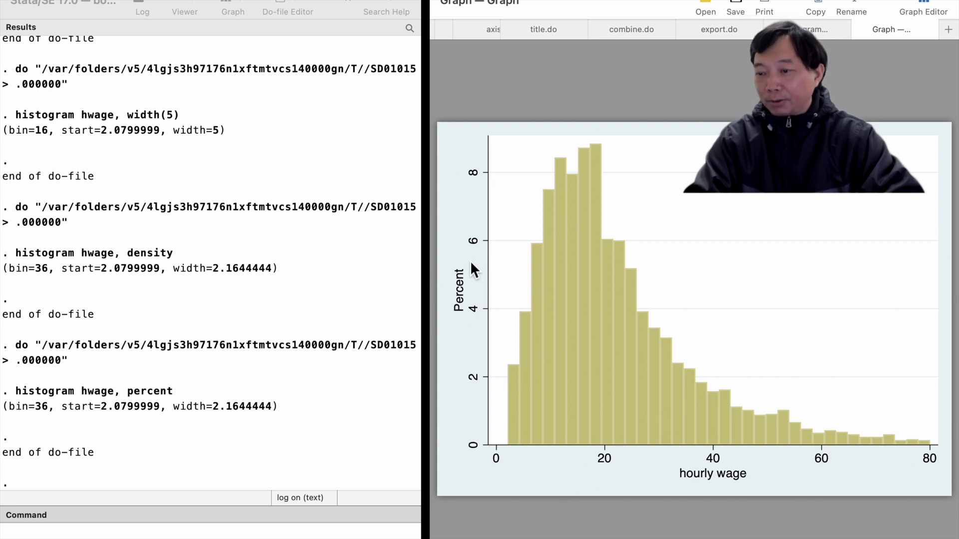
pyautogui.click(811, 29)
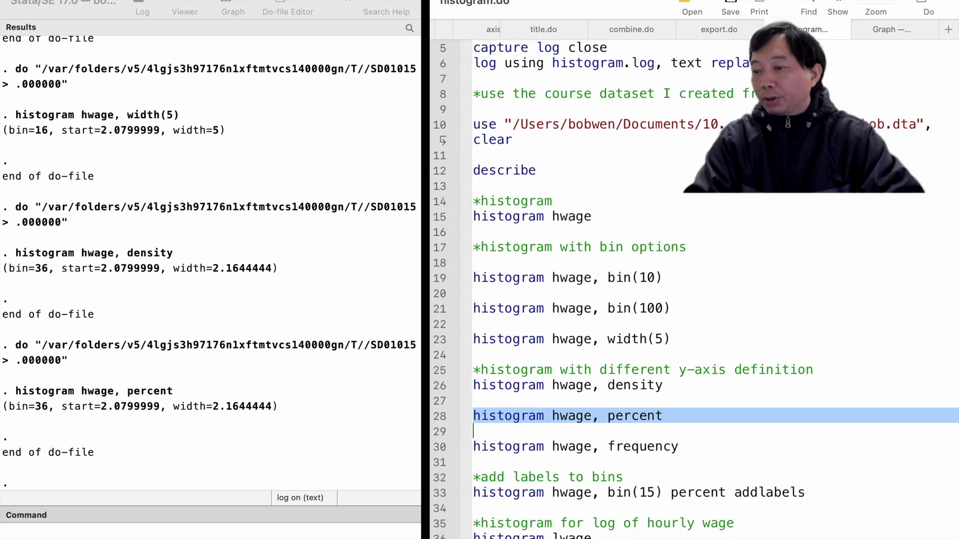
pyautogui.click(435, 452)
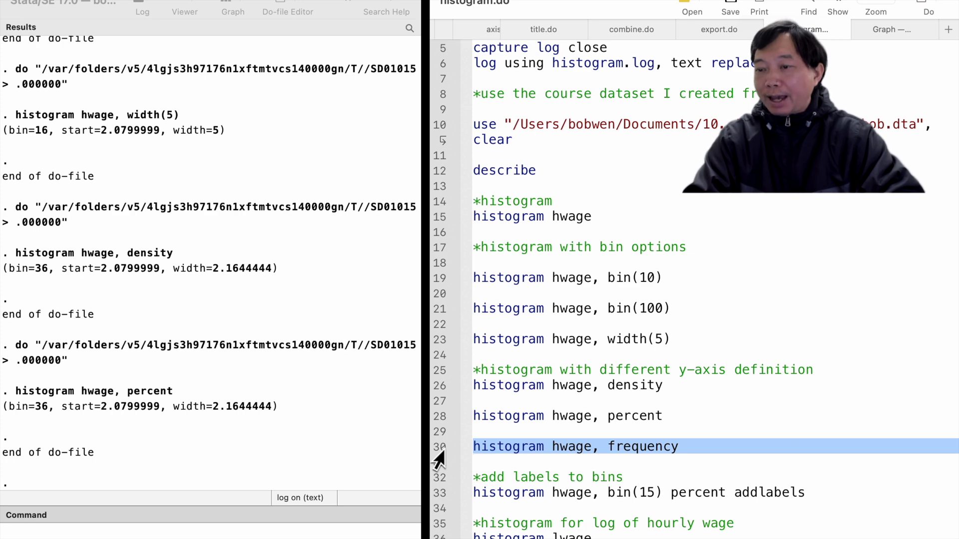
pyautogui.press('super+shift+d')
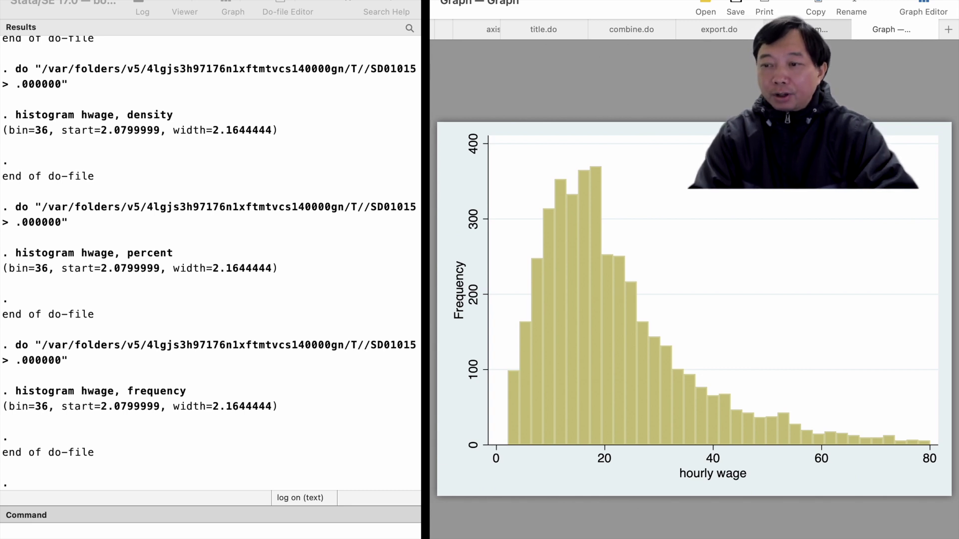
pyautogui.click(804, 29)
# Step: Draw a 15-bin percent histogram of hwage with value labels on each bar
pyautogui.scroll(-5, 497, 418)
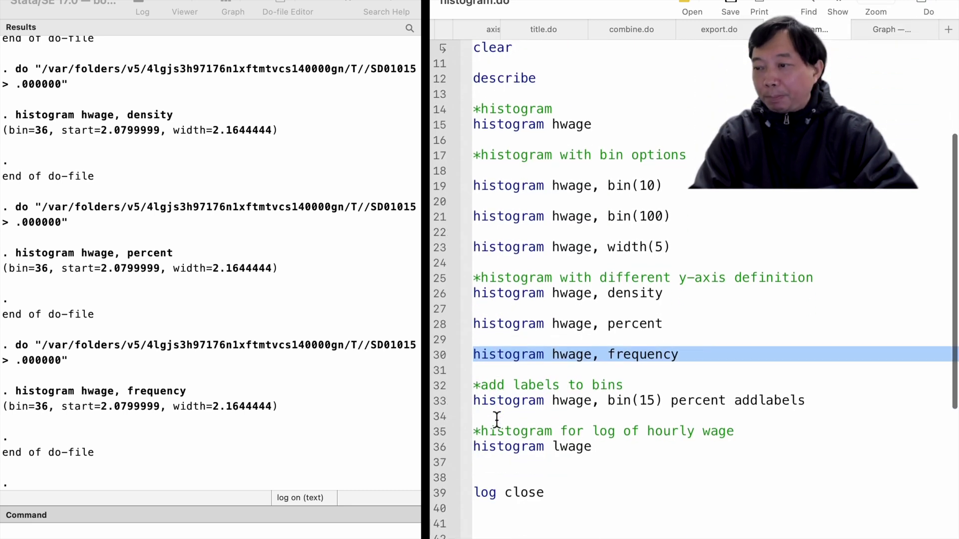
pyautogui.scroll(-4, 497, 418)
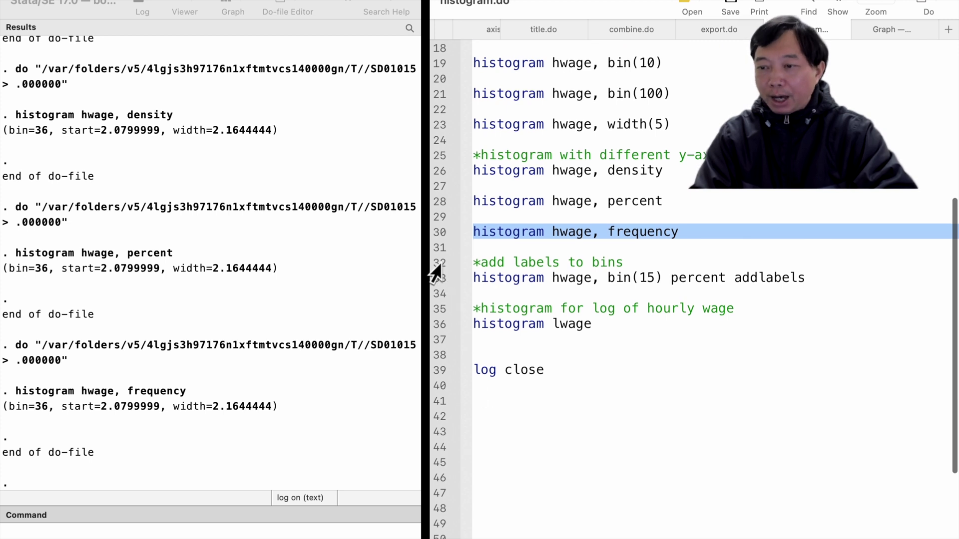
pyautogui.click(435, 266)
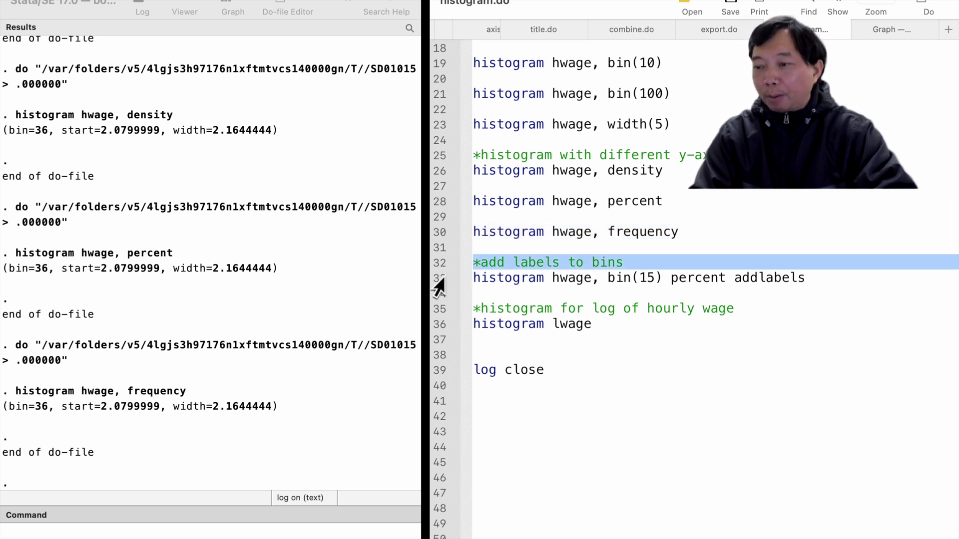
pyautogui.click(435, 279)
pyautogui.press('super+shift+d')
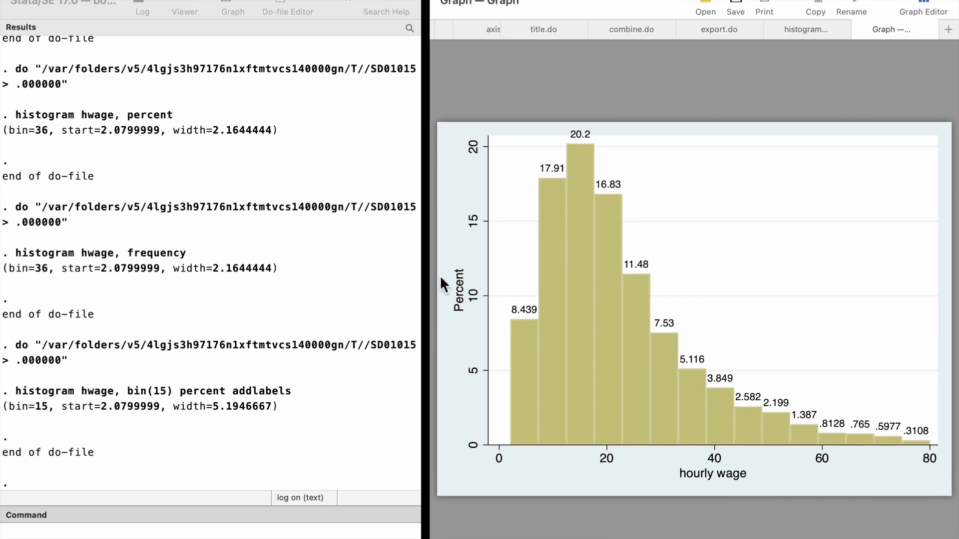
pyautogui.hotkey('ctrl', 'shift', 'Tab')
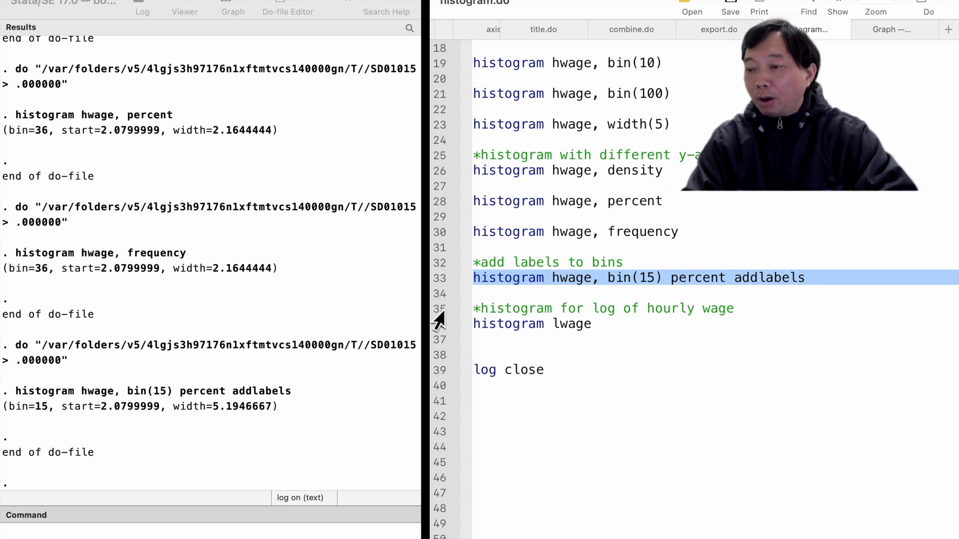
# Step: Draw a 36-bin density histogram of log hourly wage (lwage)
pyautogui.click(435, 309)
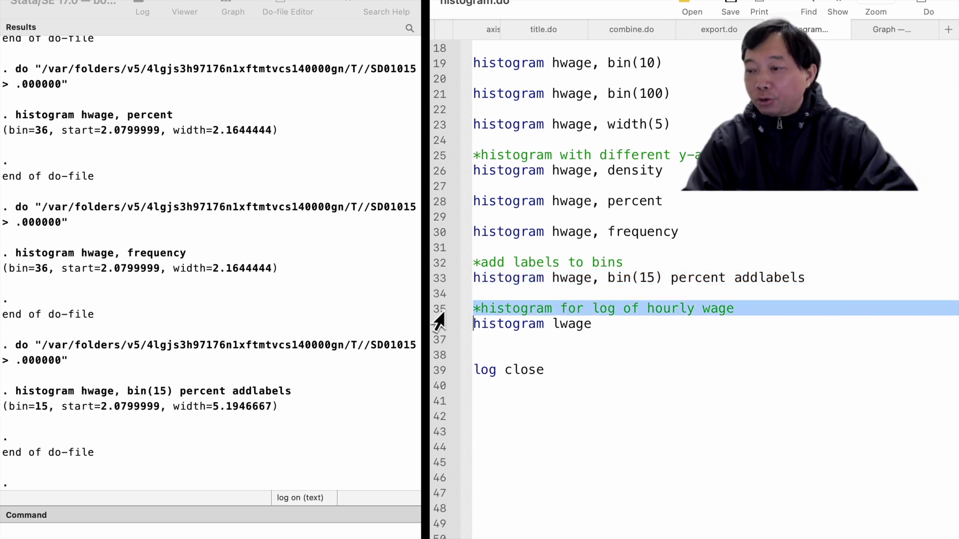
pyautogui.click(434, 325)
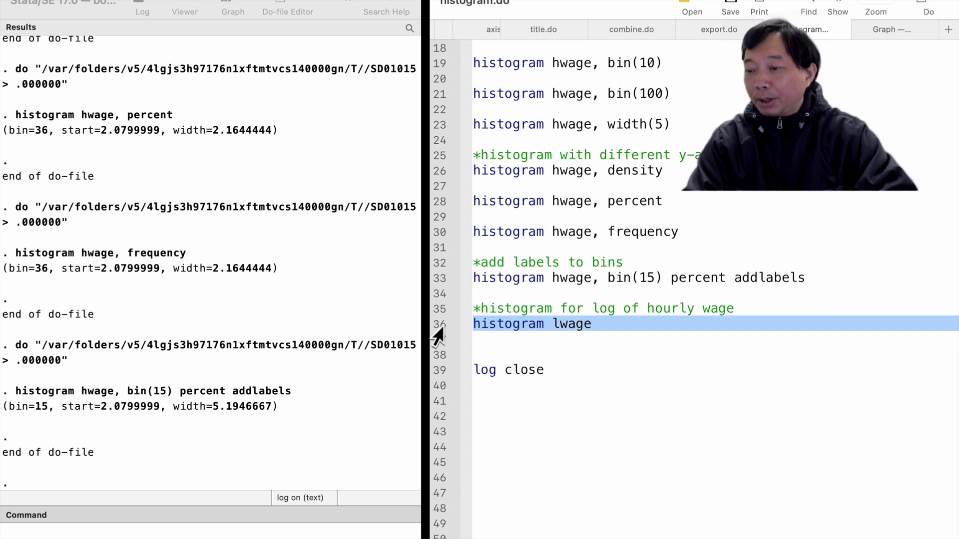
pyautogui.press('super+shift+d')
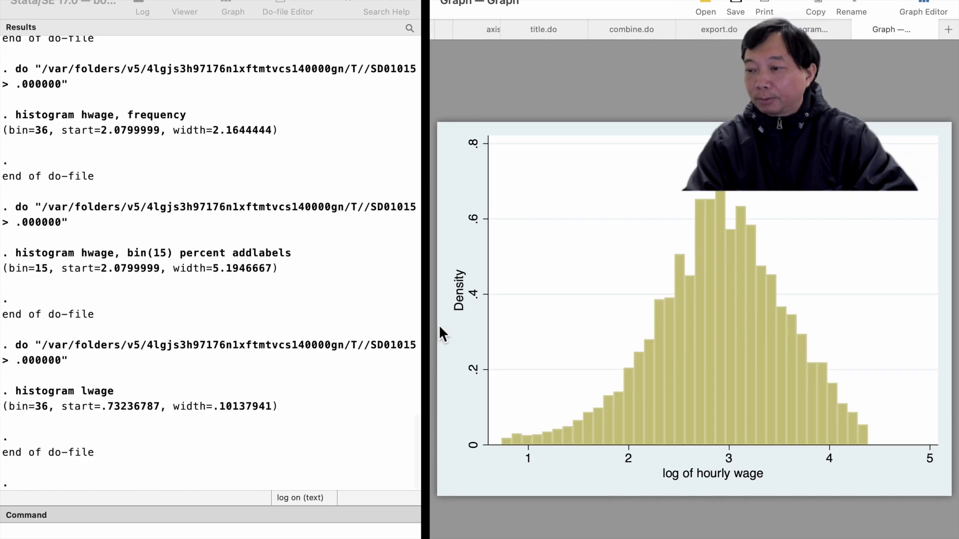